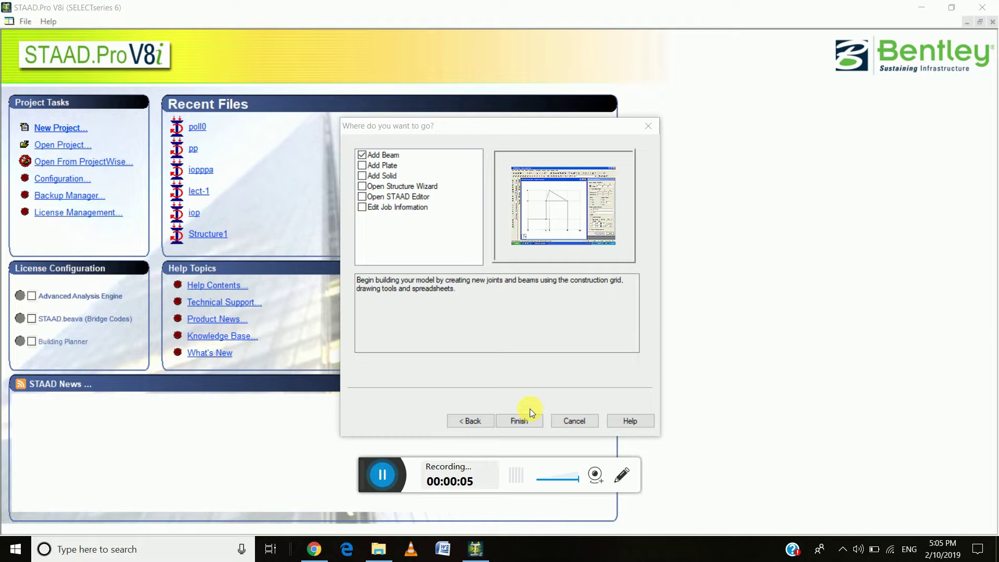
Step: Finish the new project setup with Add Beam selected and bring up the beam geometry page in Modeling mode
left_click(523, 418)
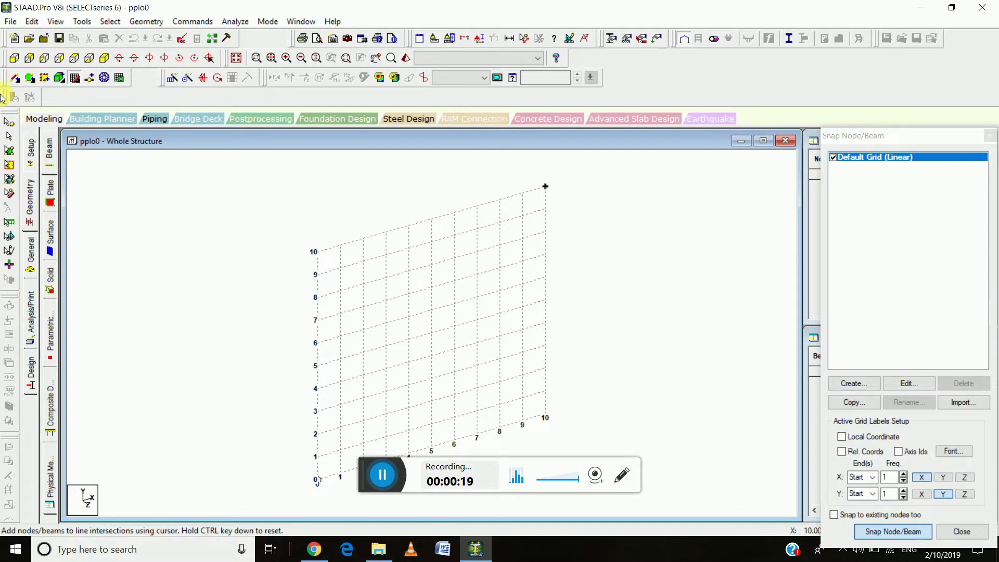
left_click(154, 118)
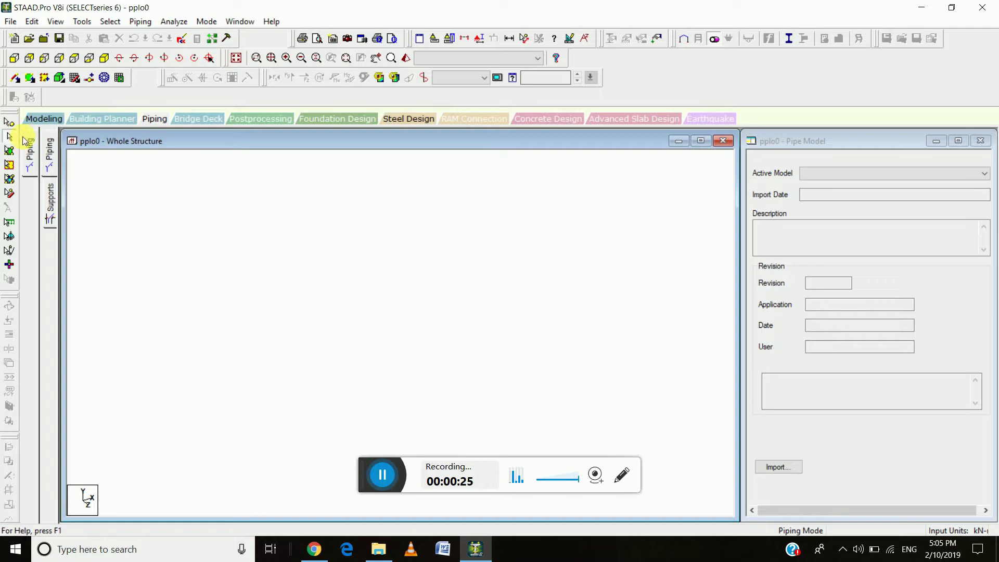
left_click(45, 124)
left_click(30, 203)
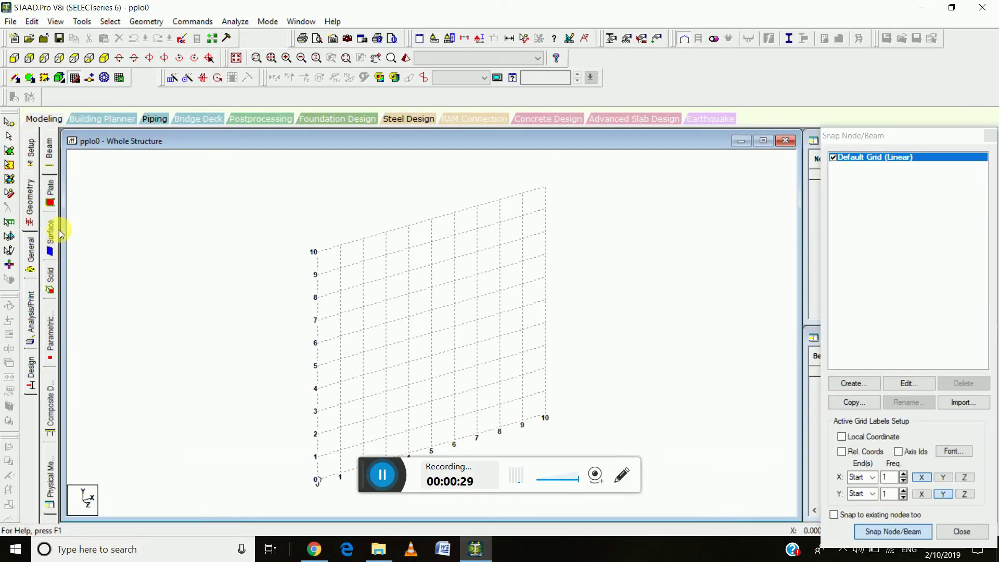
left_click(50, 152)
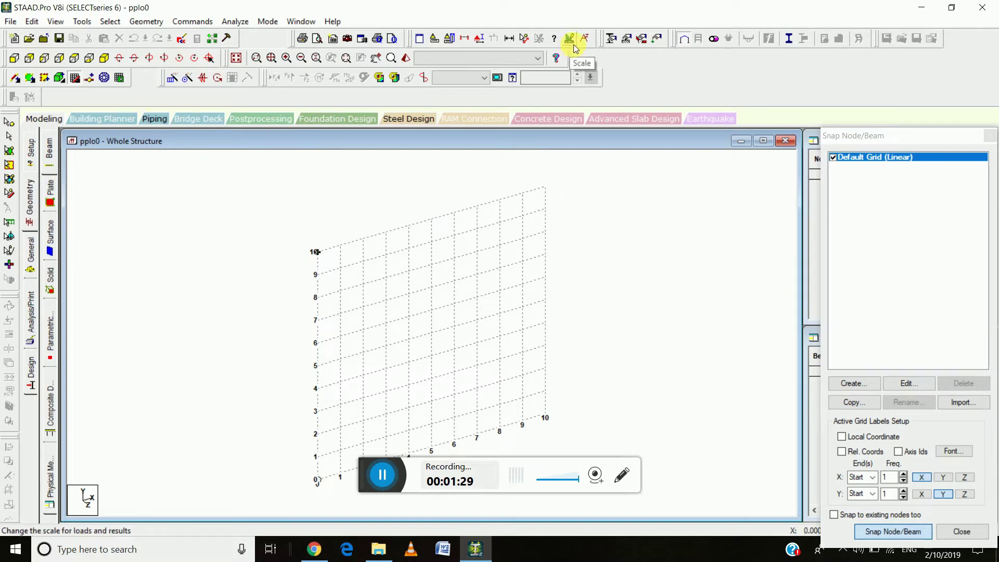
Step: Place a node at X 0, Y 7 on the default grid with Snap Node/Beam
left_click(524, 42)
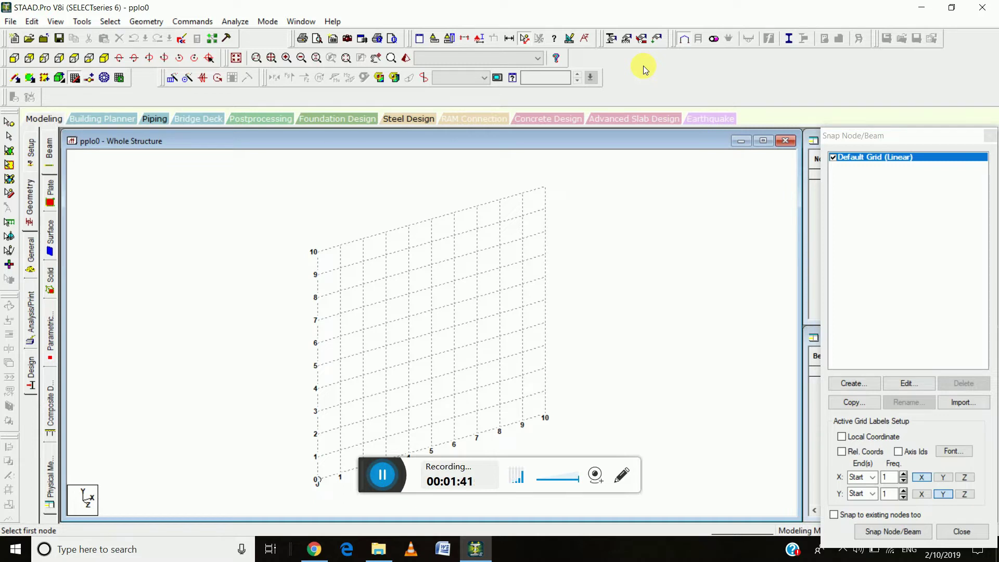
left_click(878, 531)
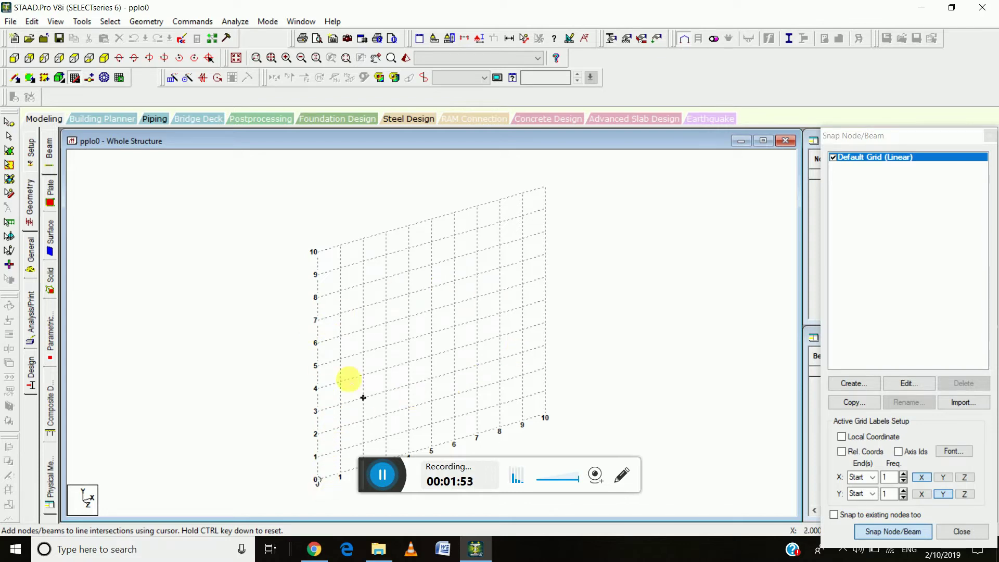
left_click(316, 320)
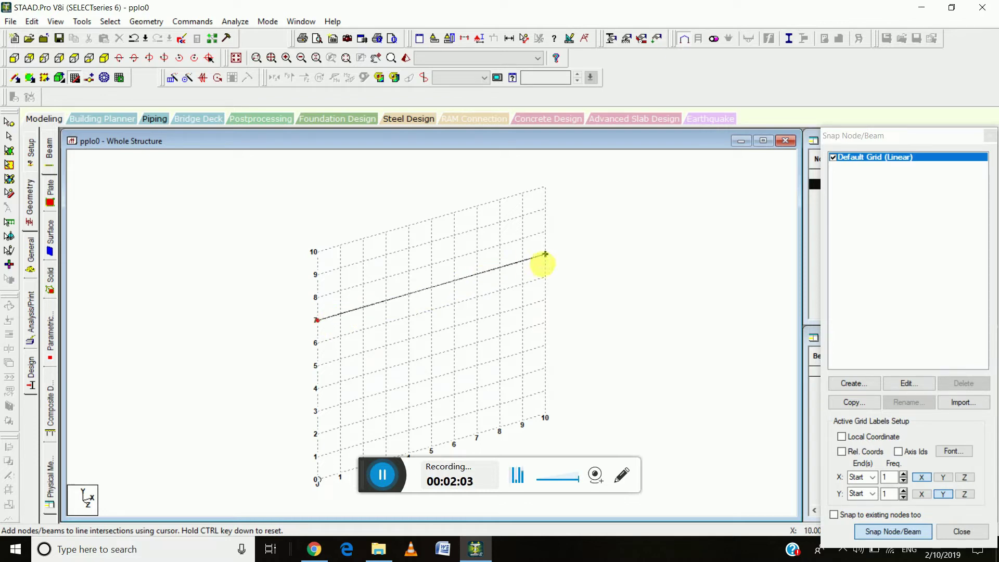
left_click(542, 264)
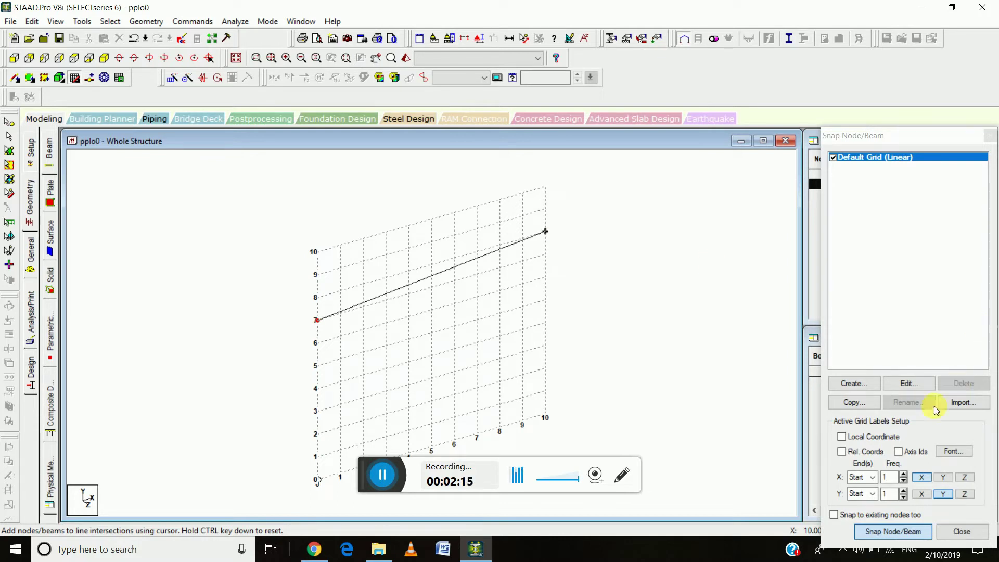
Step: Edit the default linear grid and set its X origin to 3 m
left_click(909, 383)
double_click(735, 346)
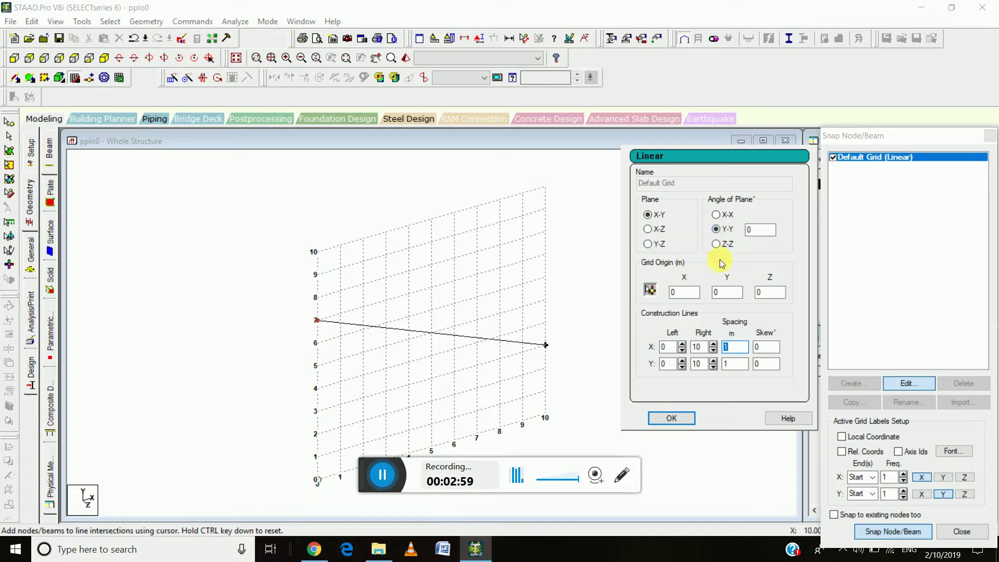
left_click(684, 291)
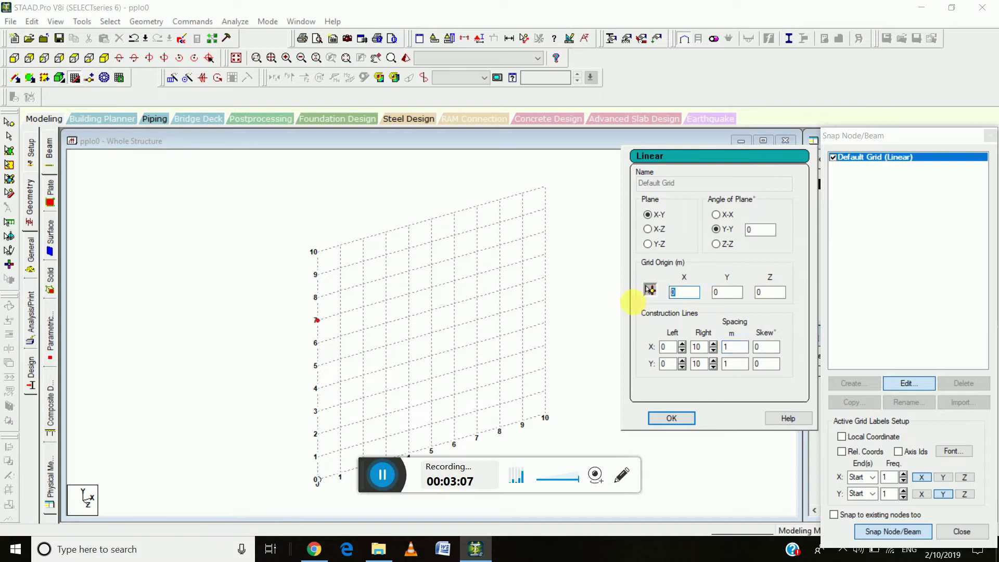
type("3")
key("Return")
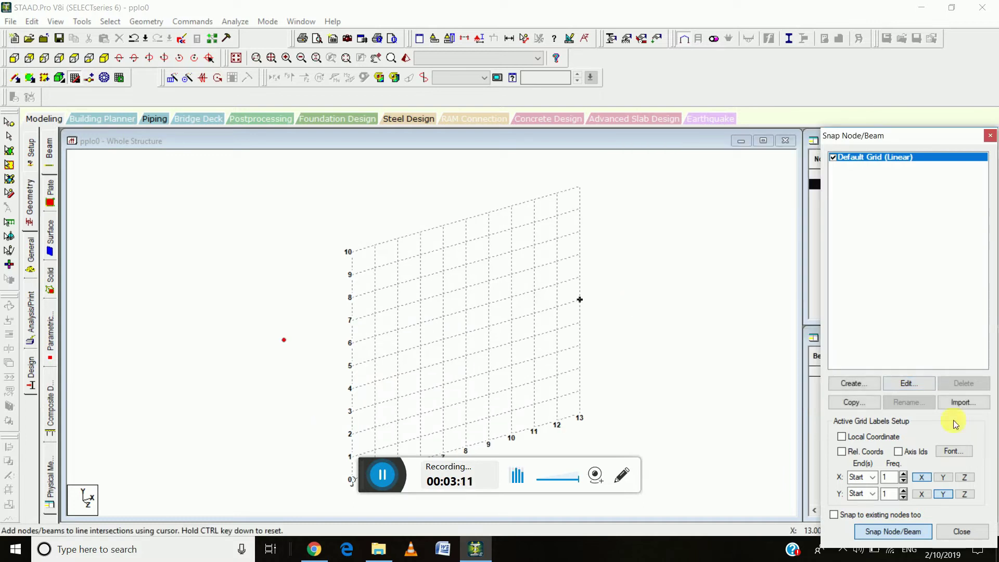
Step: Leave beam snapping, then select the lone node outside the grid and delete it
mouse_move(729, 281)
middle_mouse_down()
mouse_move(619, 319)
mouse_move(664, 232)
middle_mouse_up()
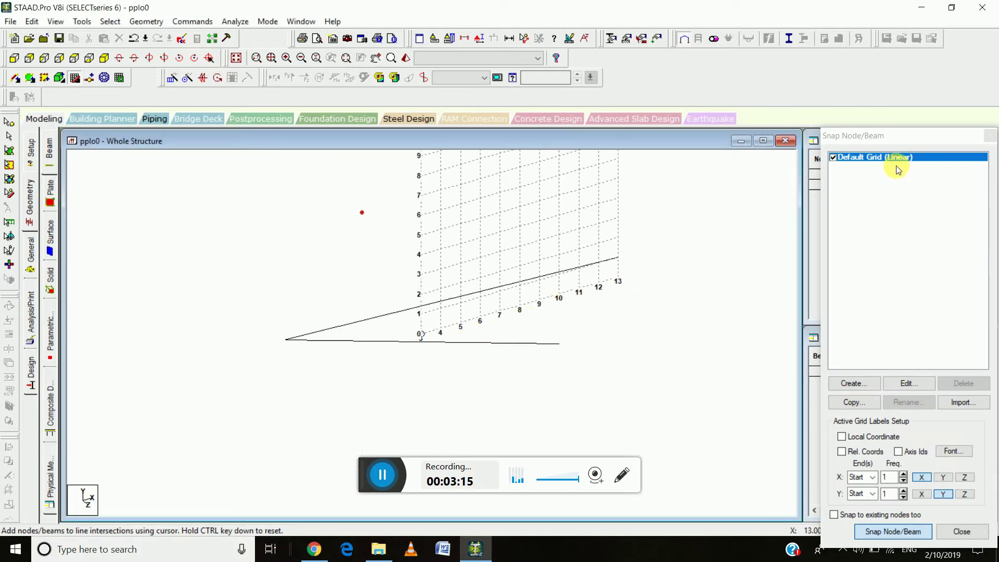
key("Escape")
middle_click_drag(483, 286, 435, 301)
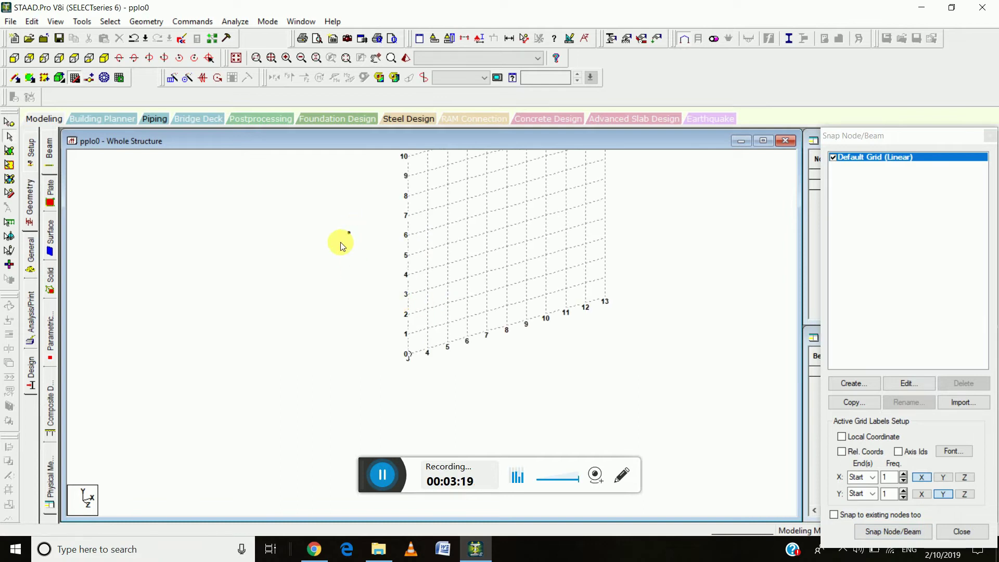
left_click(9, 122)
left_click(348, 232)
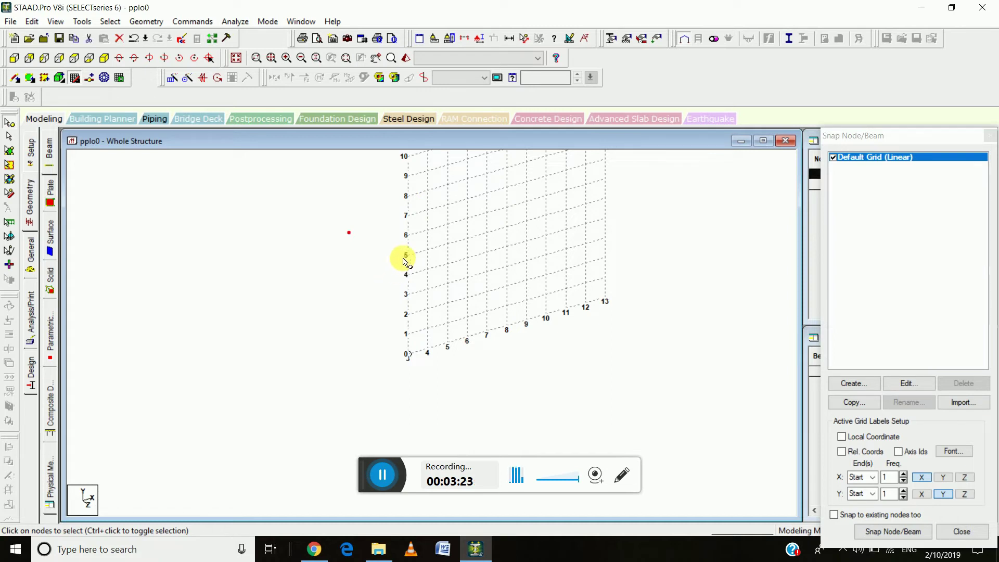
key("Delete")
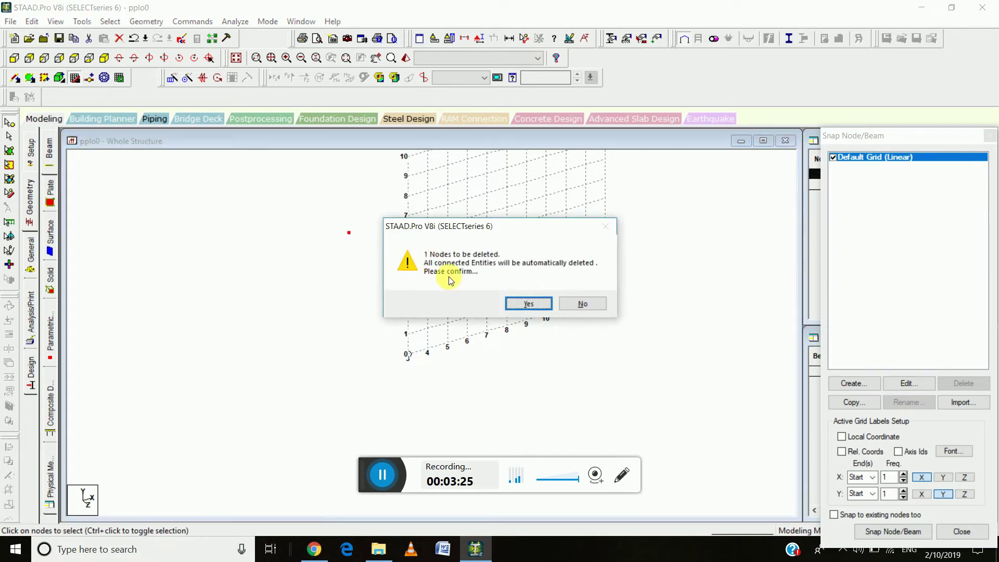
left_click(513, 301)
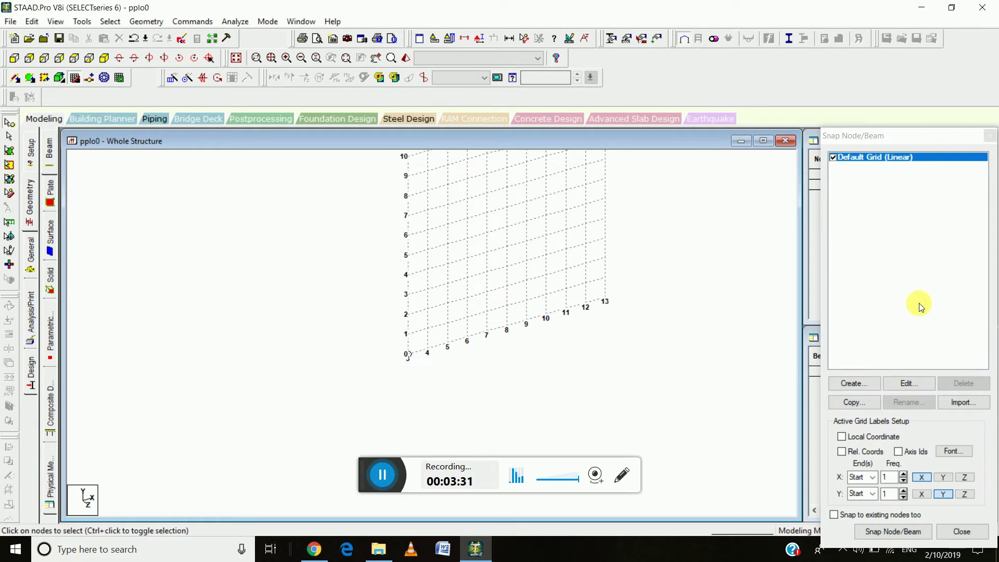
Step: Edit the default grid: set its X origin to 0 and both its X and Y spacing to 0.5 m
left_click(915, 382)
left_click(735, 346)
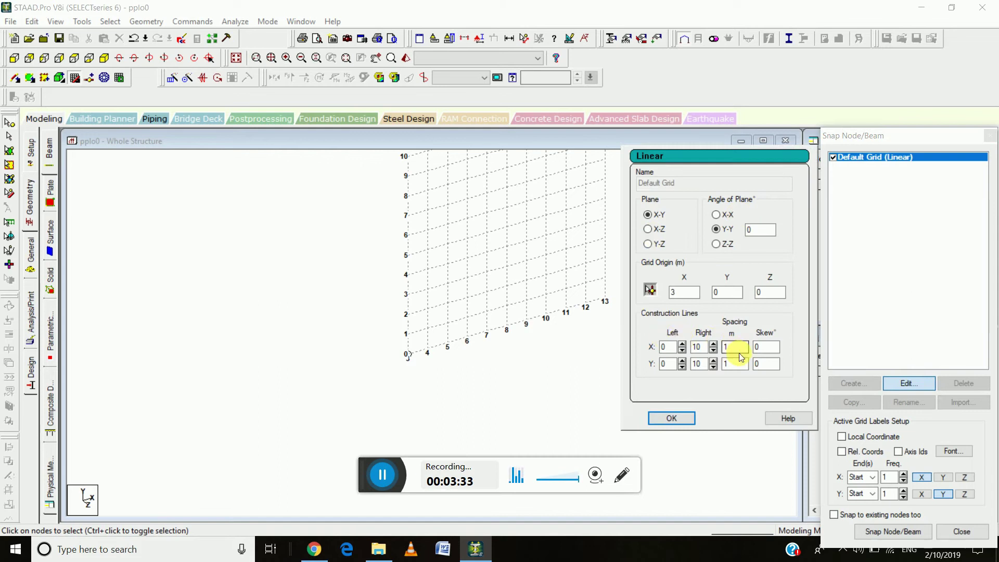
double_click(681, 292)
type("0")
double_click(737, 348)
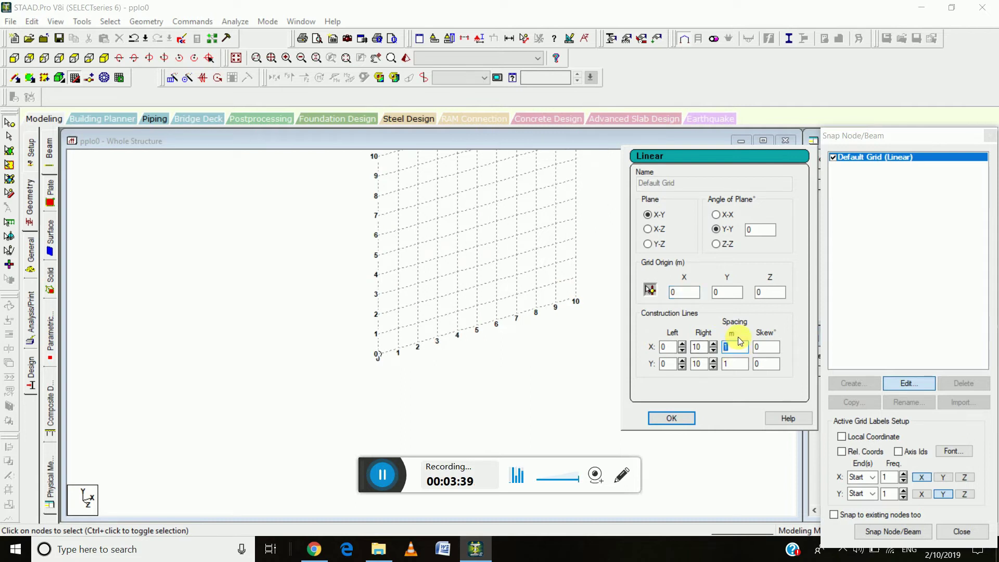
type(".5")
double_click(730, 368)
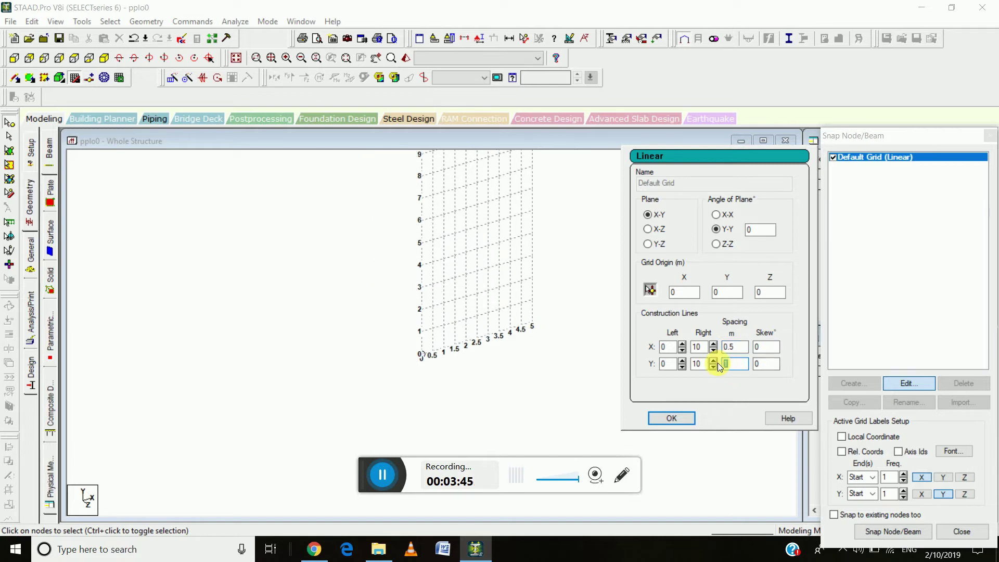
left_click(767, 352)
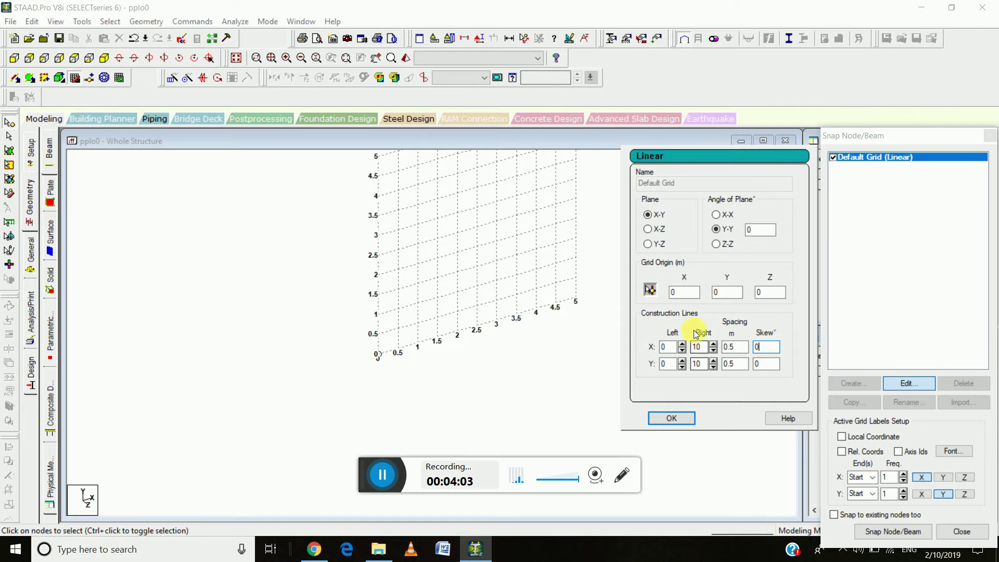
left_click(671, 418)
Step: Draw a horizontal beam with Snap Node/Beam from X 0 to X 3.5 at Y 1.5
left_click(887, 531)
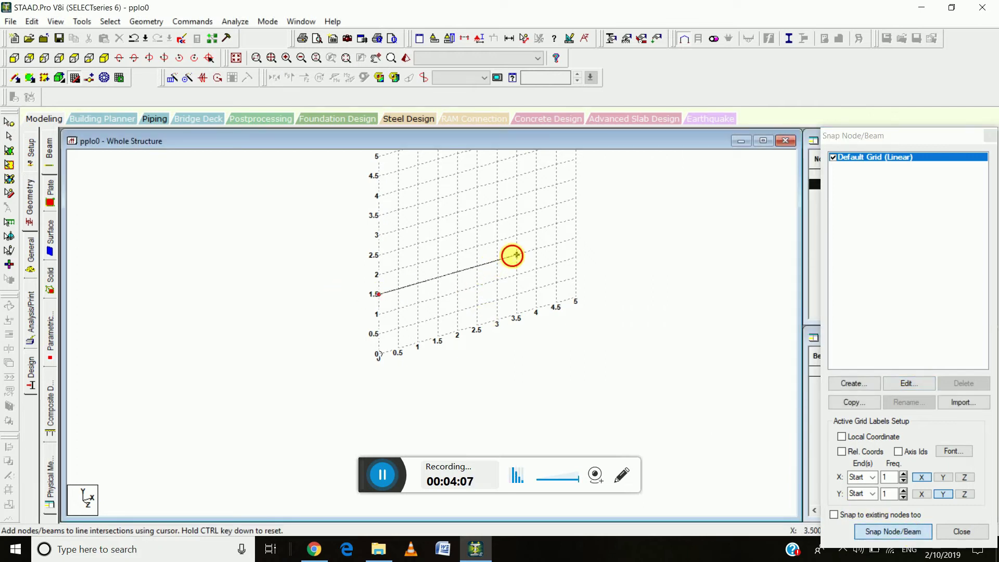
left_click(517, 255)
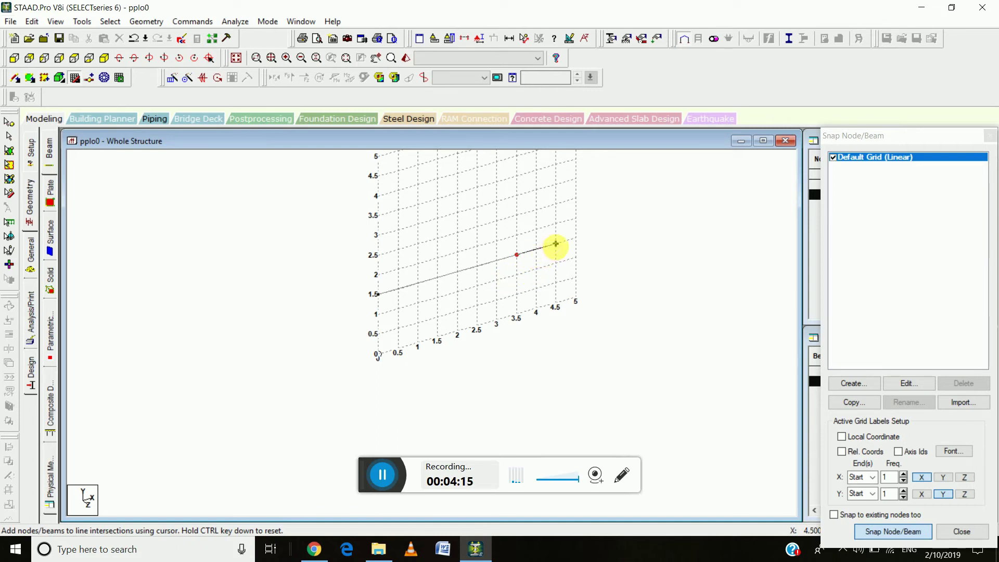
Step: Set the default grid's X and Y construction line spacing to 1 m
left_click(914, 380)
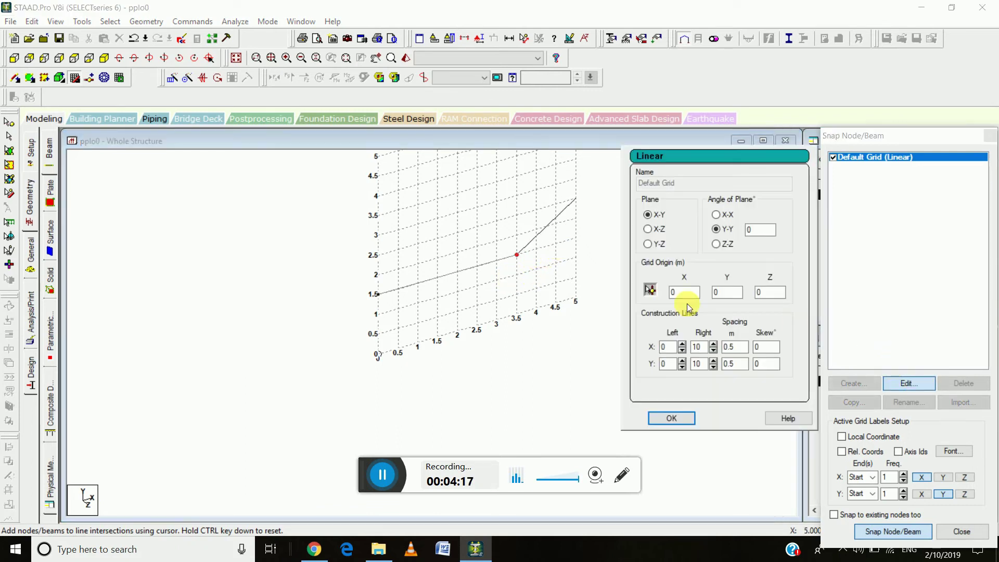
double_click(736, 347)
type("1")
double_click(736, 363)
type("1")
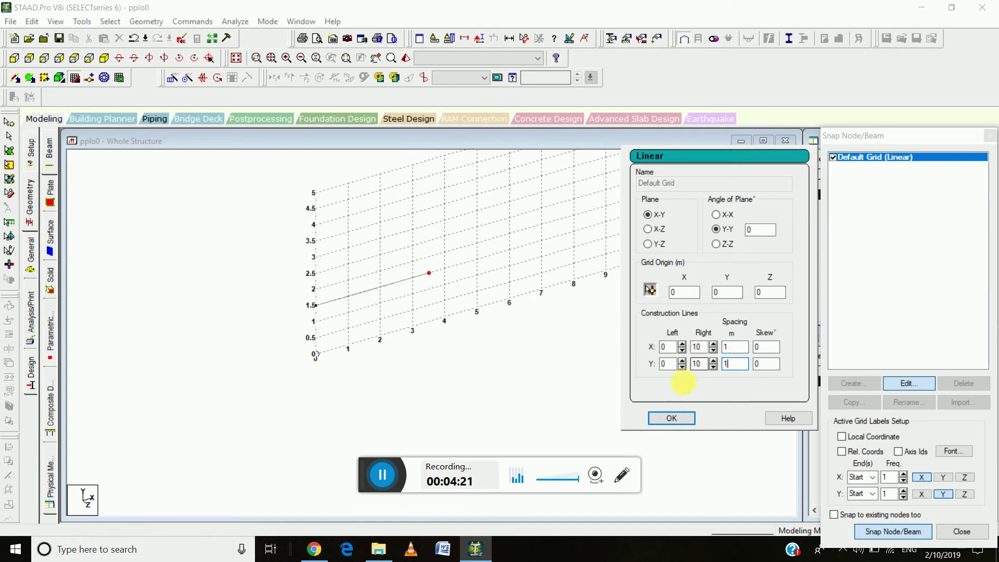
left_click(671, 417)
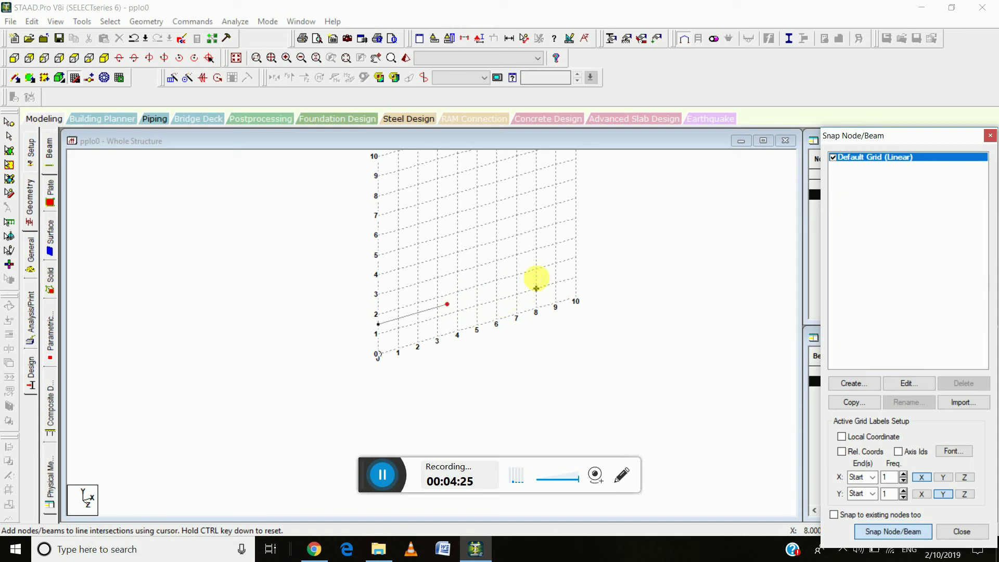
left_click(574, 297)
Step: Set the grid's Y spacing to 0.5 m and continue the beam from its end node to X 8, Y 1.5
left_click(906, 384)
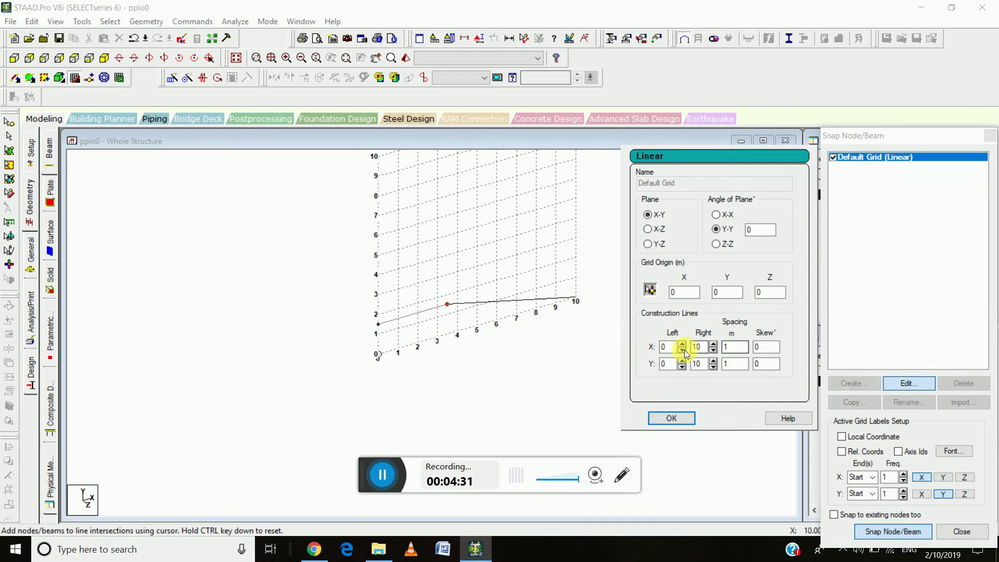
left_click(730, 362)
key("BackSpace")
type(".5")
left_click(671, 418)
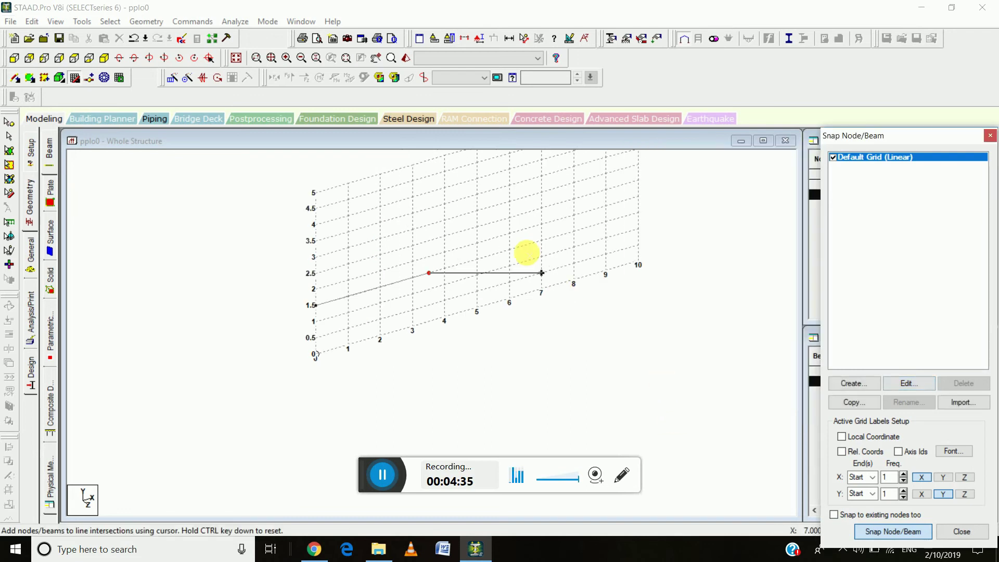
left_click(573, 231)
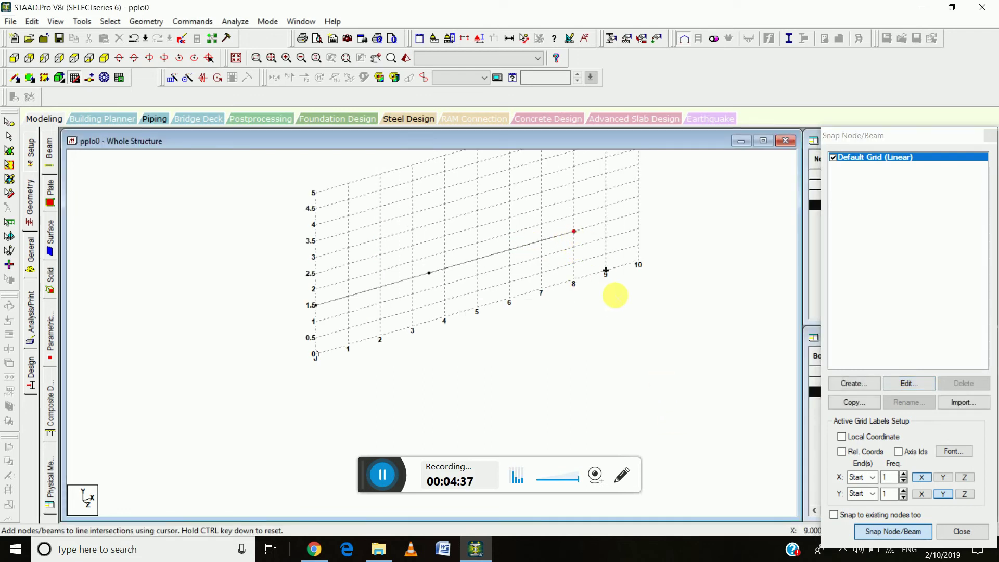
key("Escape")
Step: Select all nodes with the nodes cursor, and all beams with the beams cursor
left_click(9, 122)
key("ctrl+a")
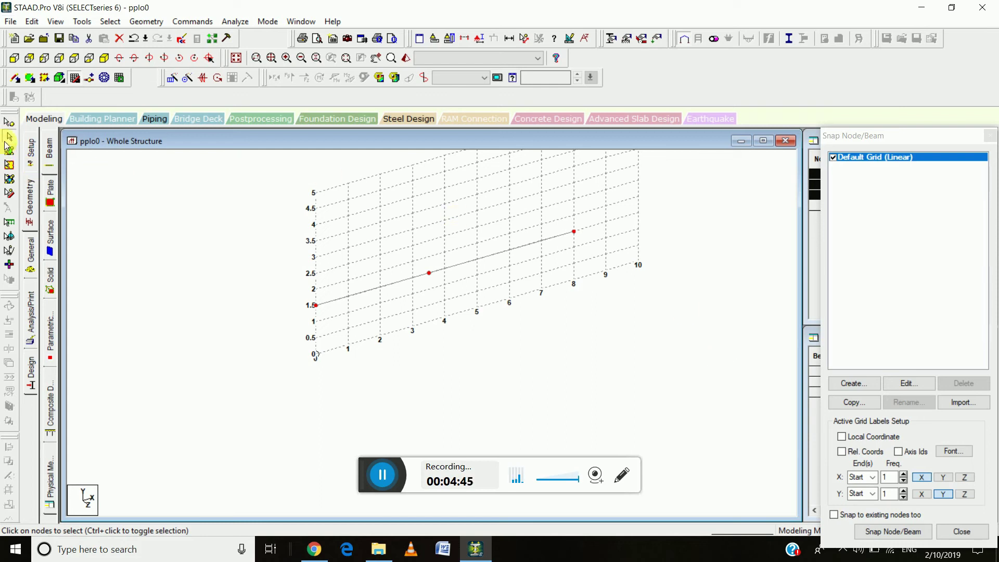
left_click(218, 236)
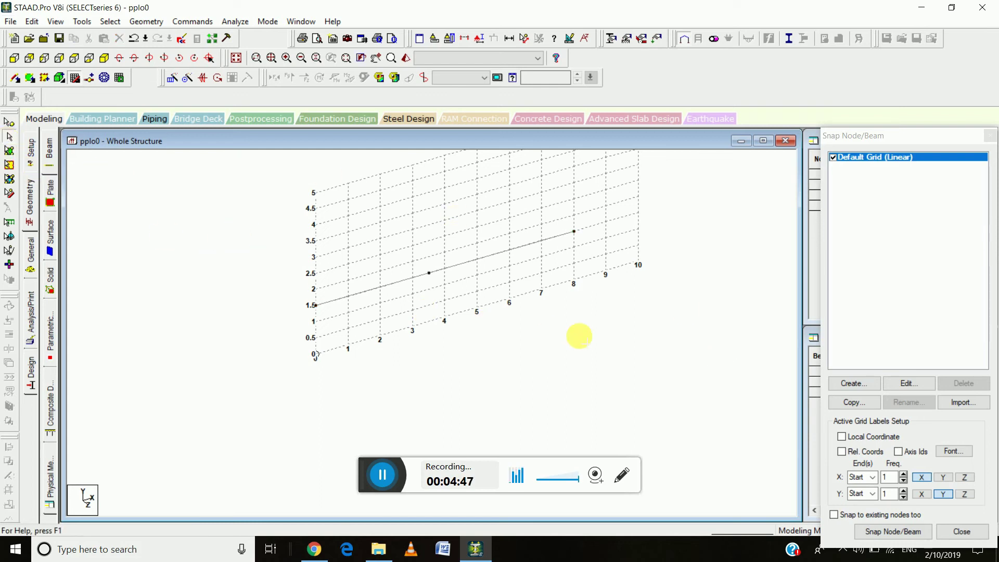
key("ctrl+a")
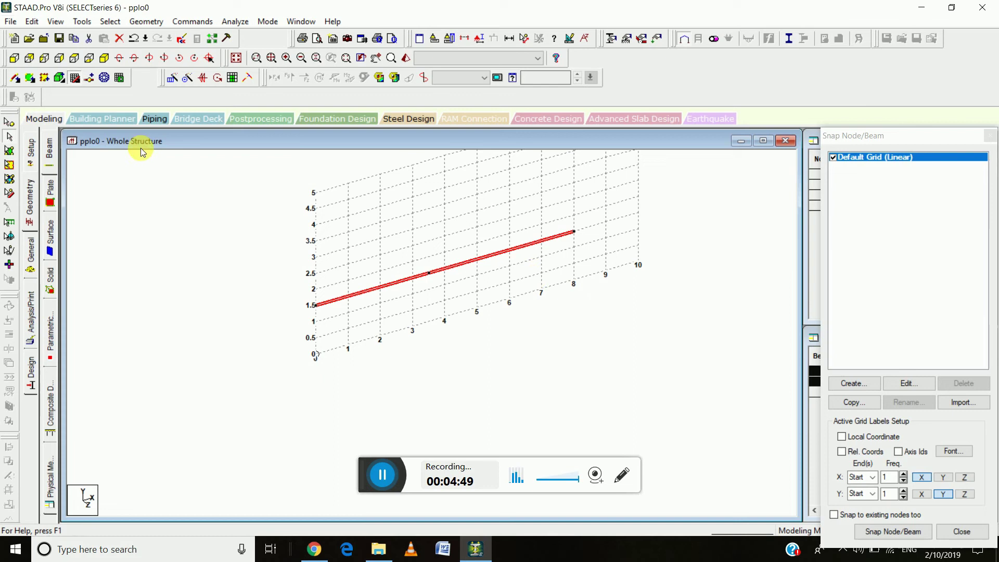
left_click(9, 152)
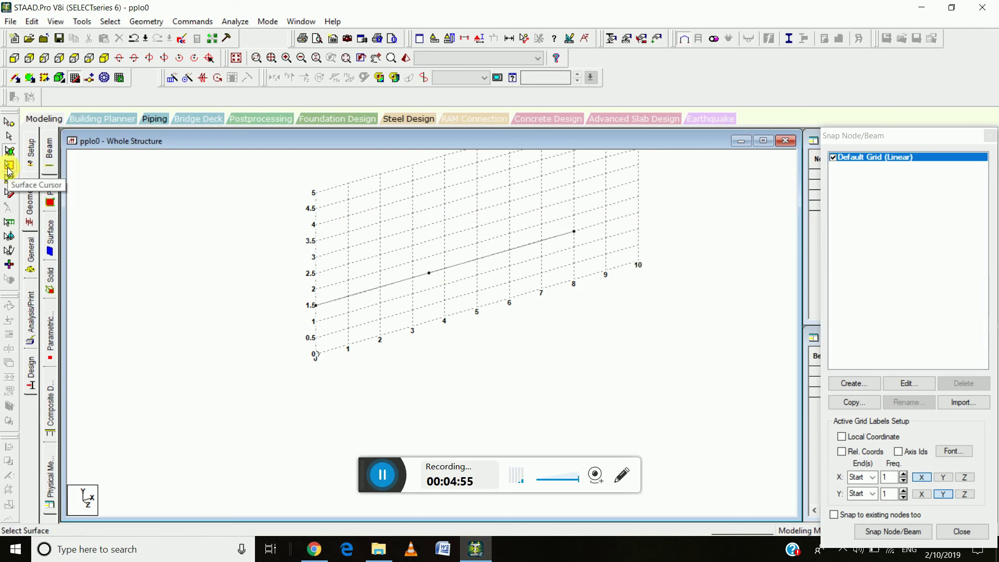
Step: Measure both beams from node to node, saving the modified structure when asked, and clear the displayed dimensions
left_click(525, 40)
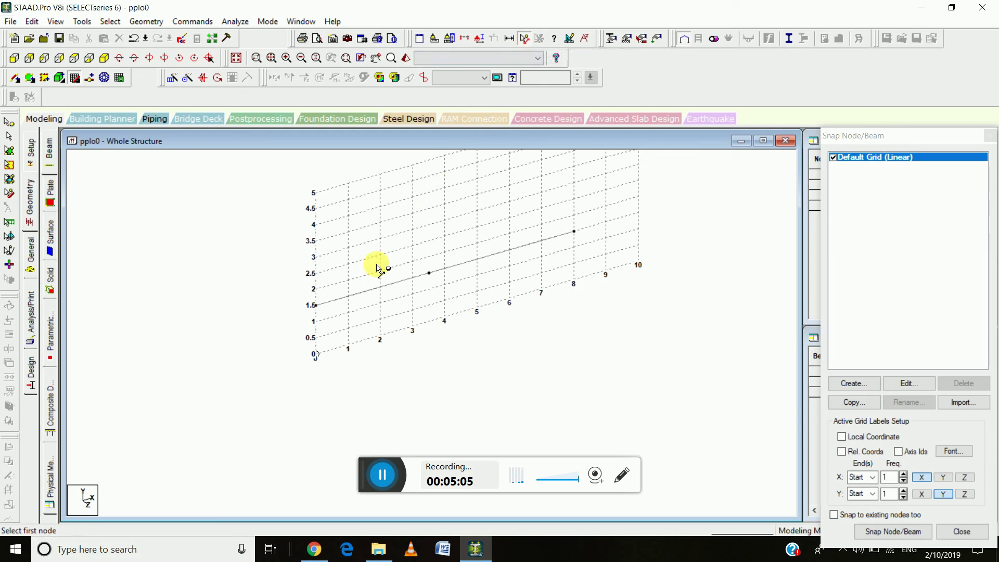
left_click(316, 306)
left_click(429, 273)
left_click(504, 298)
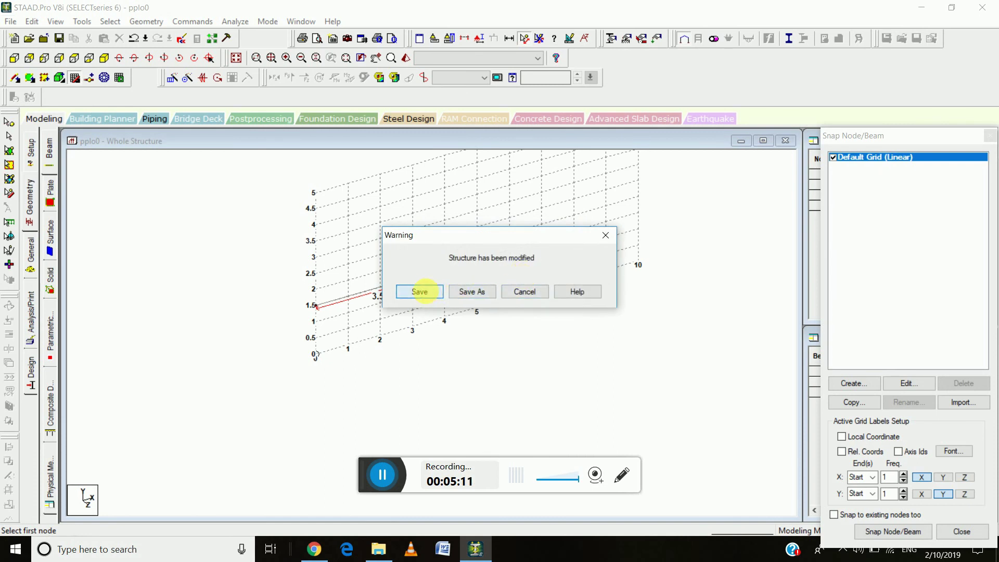
left_click(416, 291)
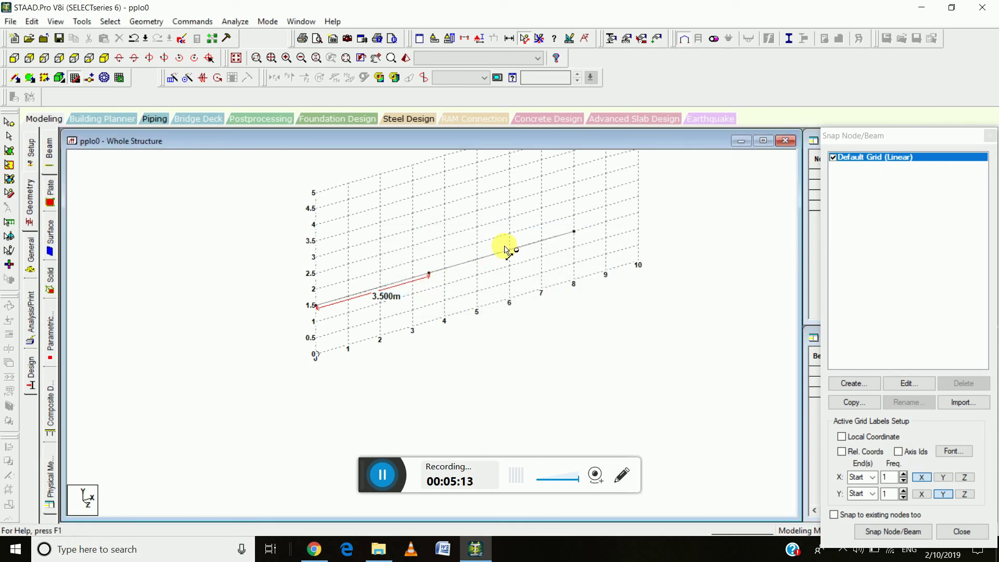
left_click(429, 274)
left_click(574, 232)
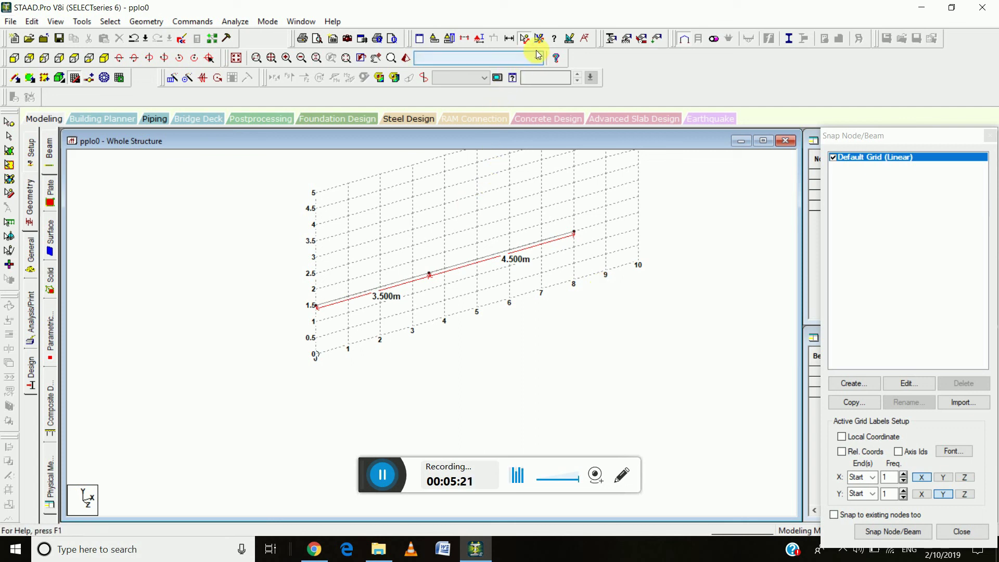
left_click(540, 40)
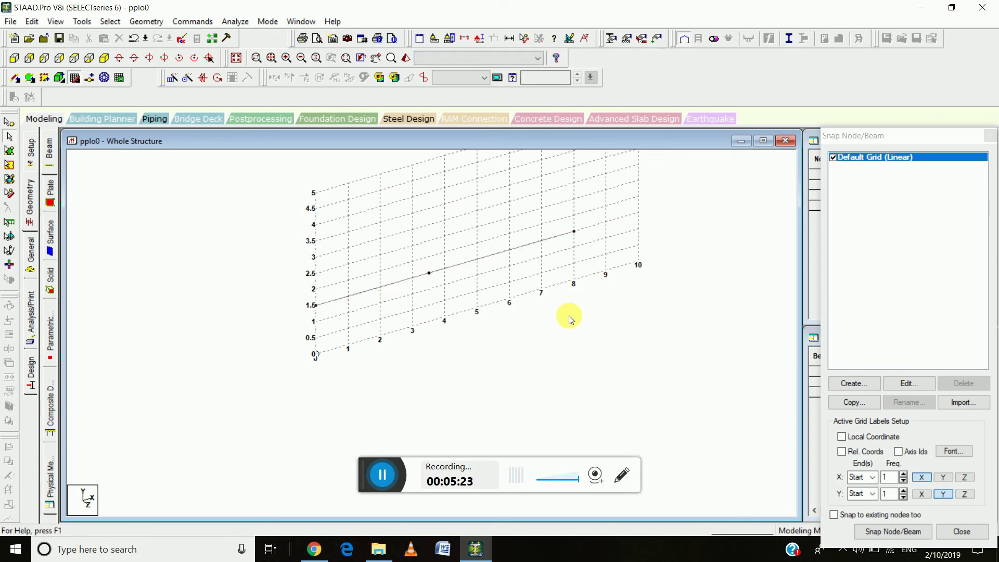